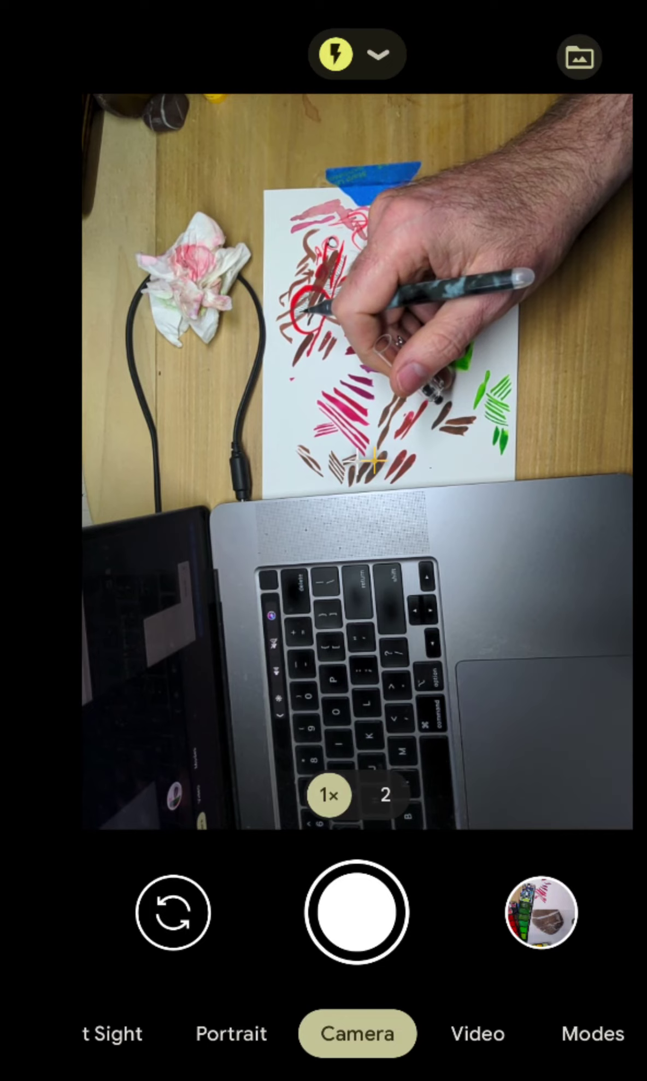
Capture a test photo of the overhead painting view with the shutter button.
{"action": "left_click", "coordinate": [355, 910]}
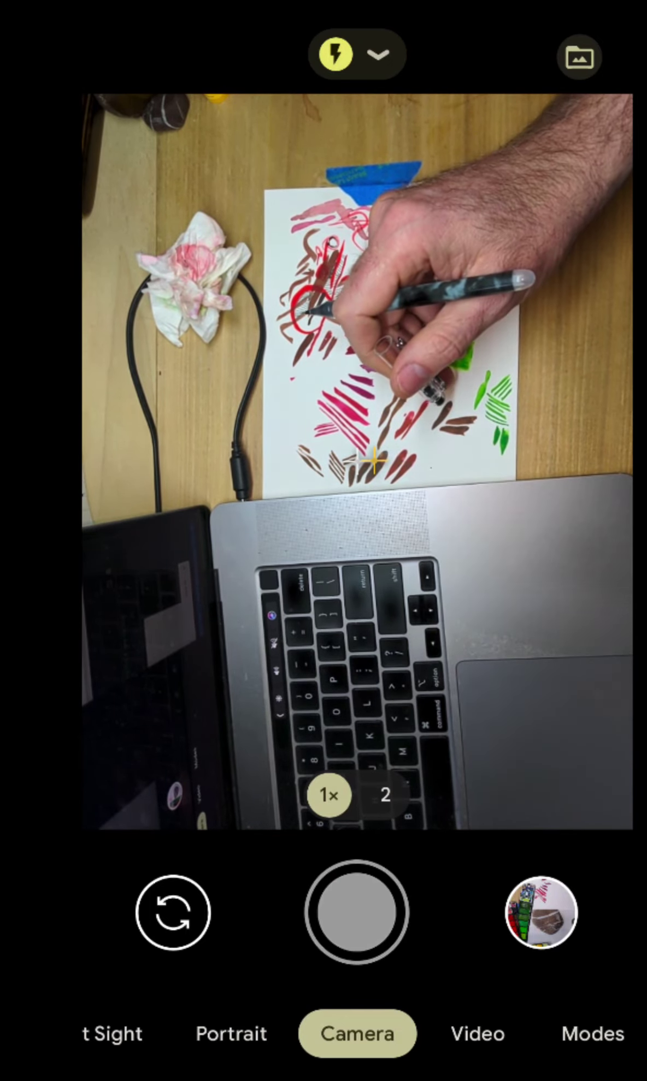